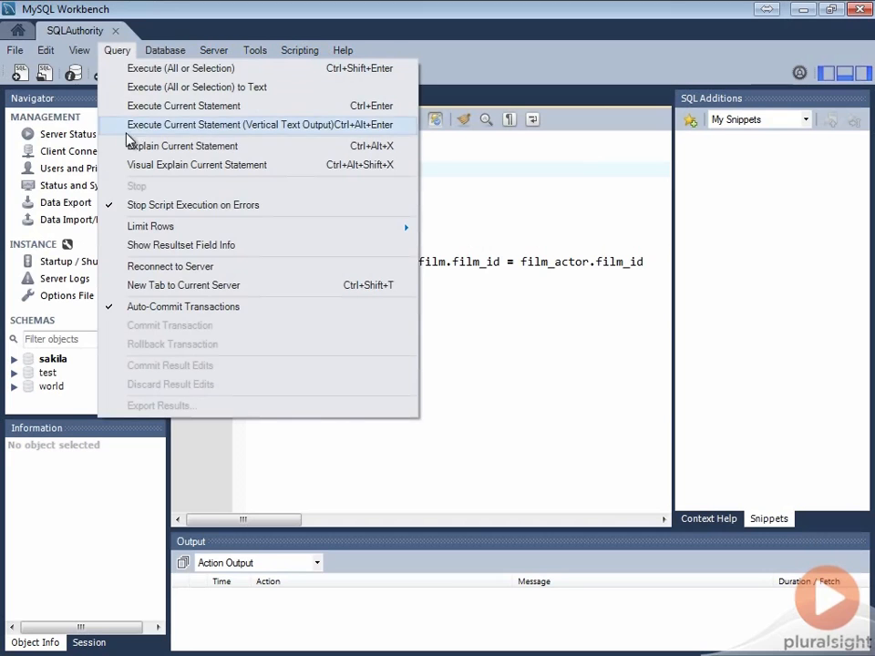
# Show the tabular EXPLAIN plan for SELECT * FROM film ORDER BY film_id
pyautogui.click(127, 147)
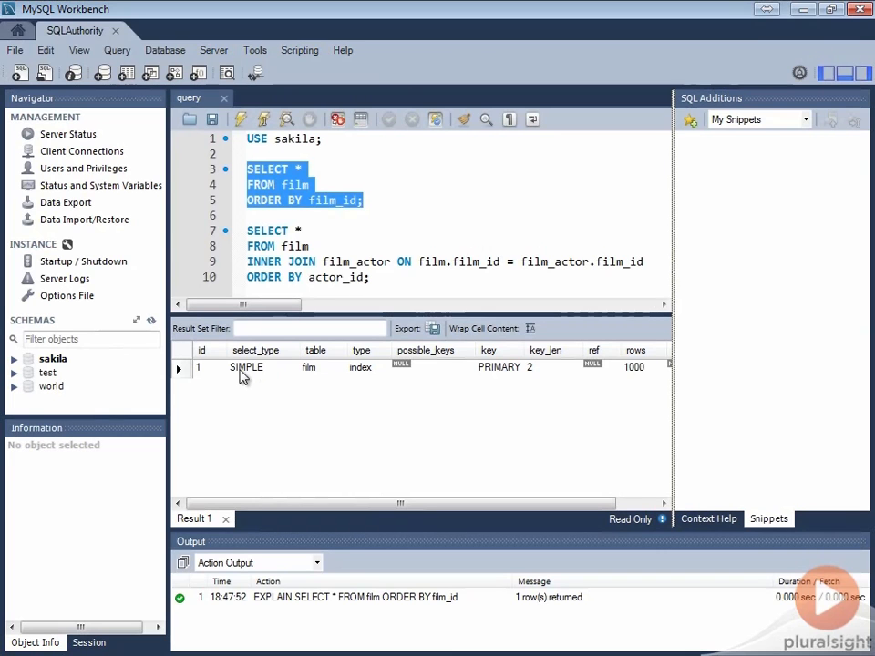
pyautogui.click(242, 374)
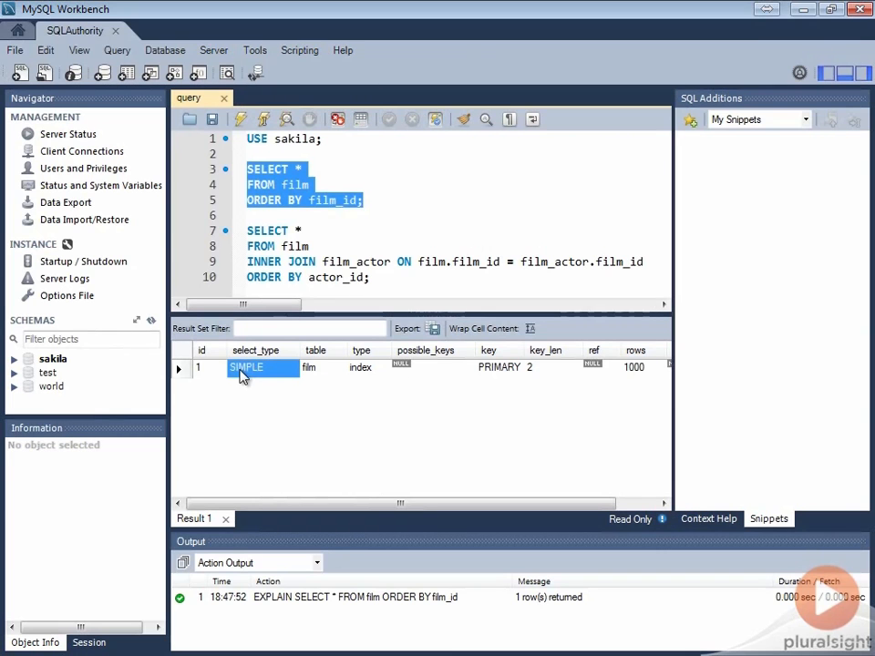
pyautogui.click(370, 368)
pyautogui.click(507, 369)
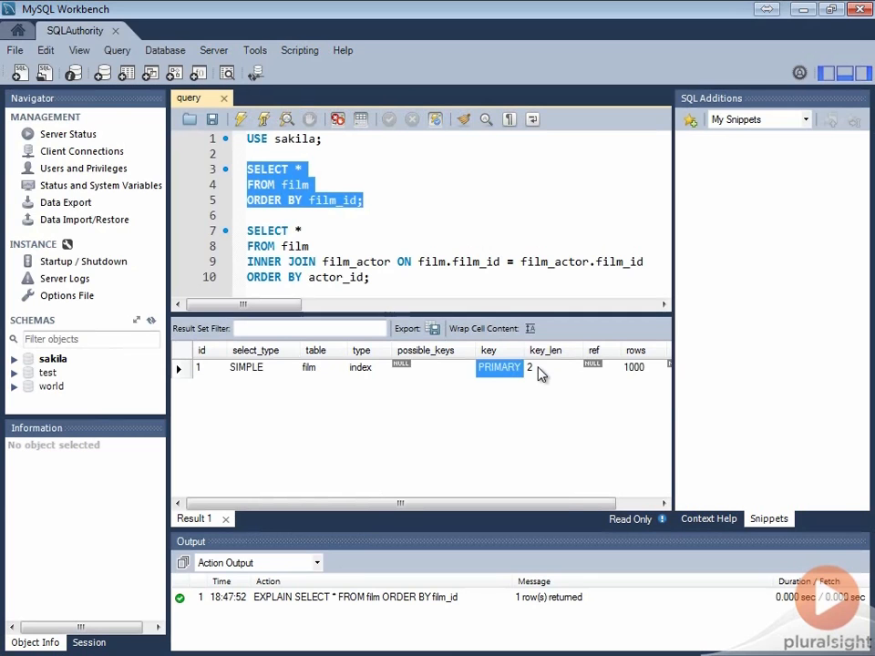
pyautogui.click(539, 373)
pyautogui.moveTo(564, 509); pyautogui.dragTo(604, 512)
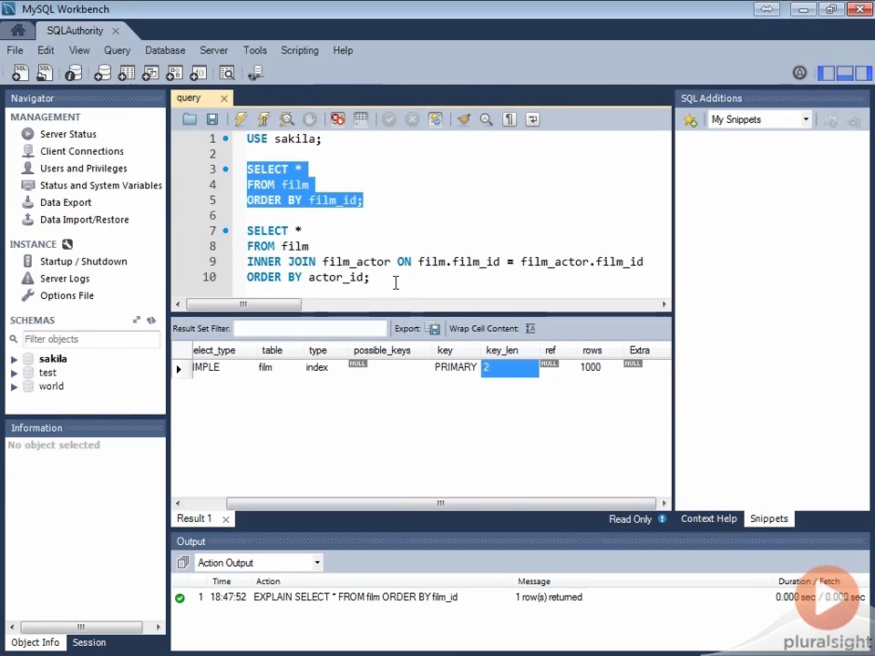
# Select the film/film_actor JOIN query on lines 7–10 and explain it with Explain Current Statement
pyautogui.moveTo(377, 277); pyautogui.dragTo(239, 233)
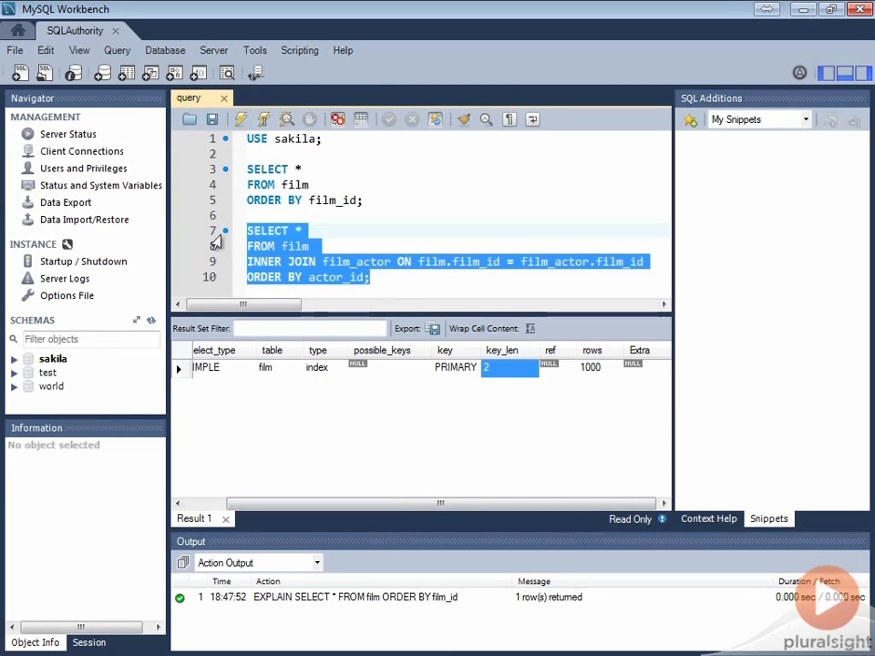
pyautogui.click(116, 52)
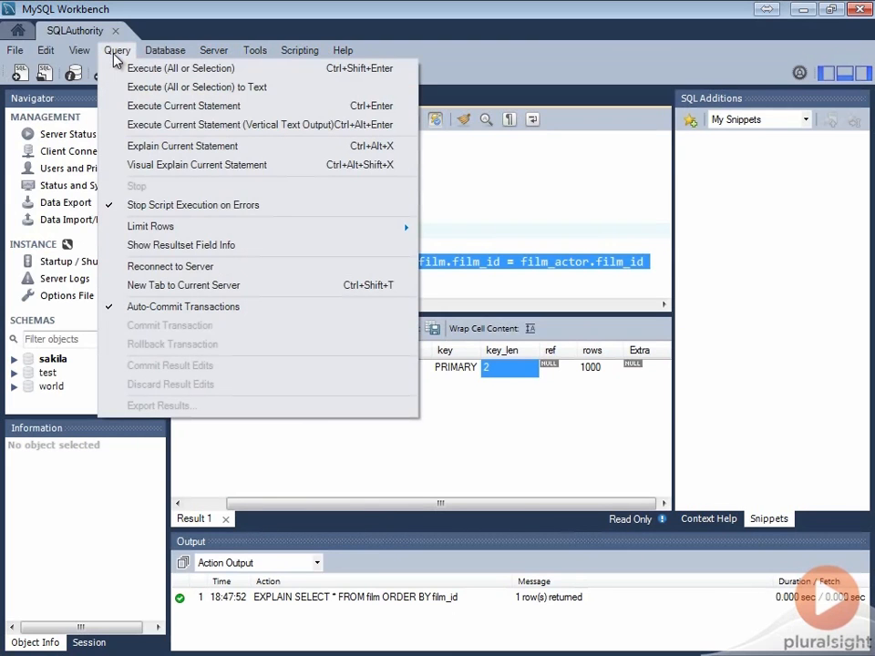
pyautogui.click(133, 147)
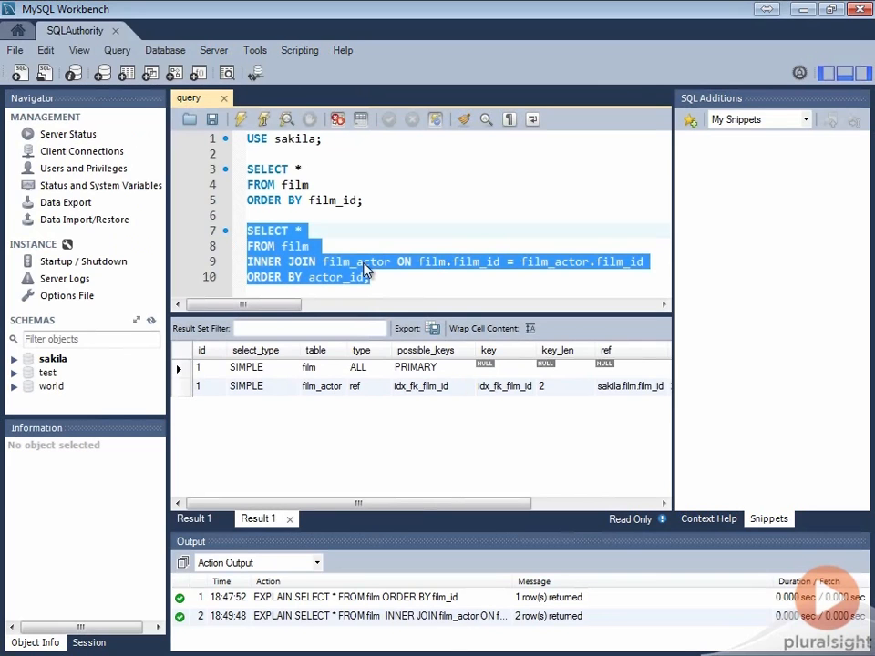
pyautogui.click(328, 370)
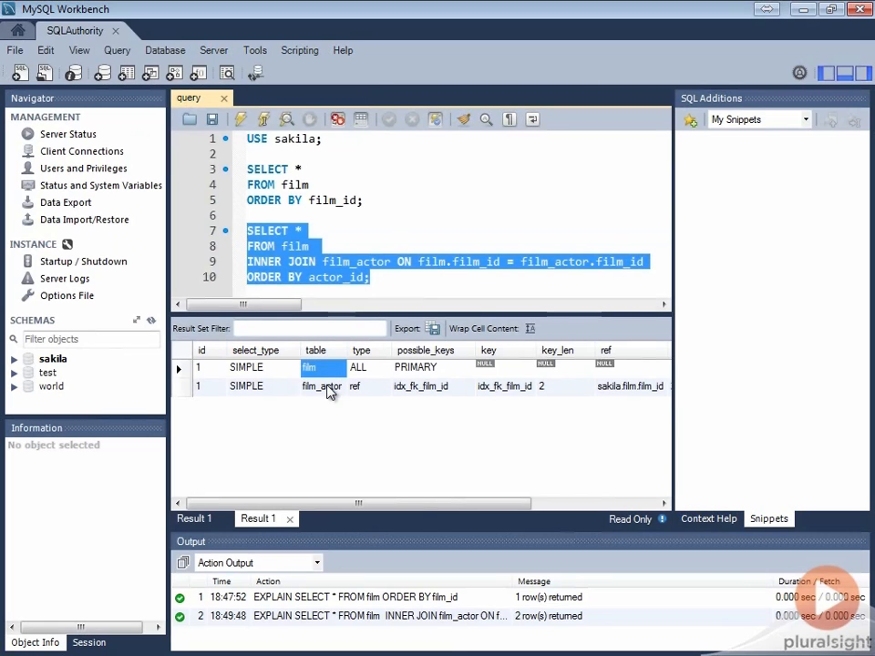
pyautogui.click(329, 391)
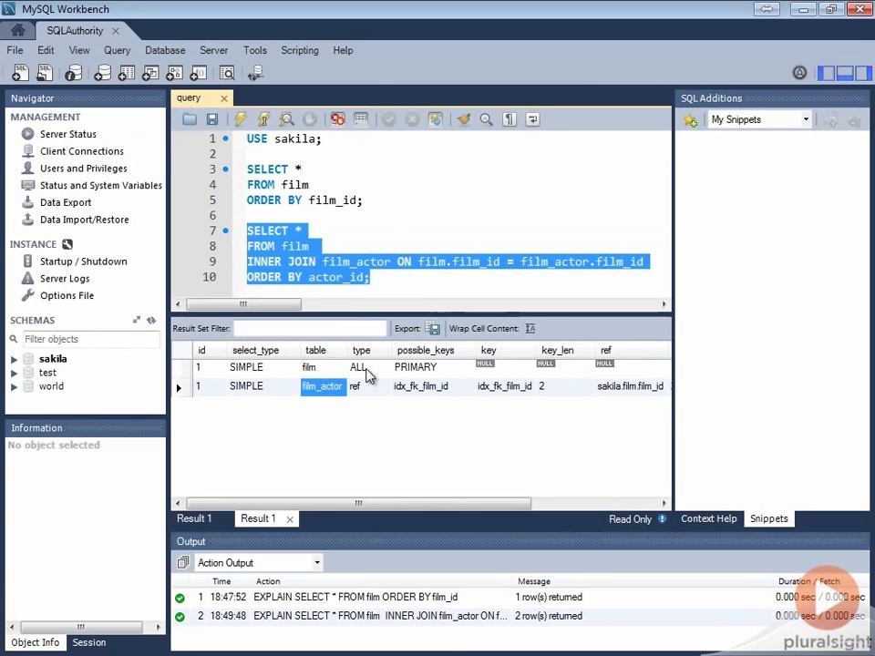
pyautogui.click(507, 373)
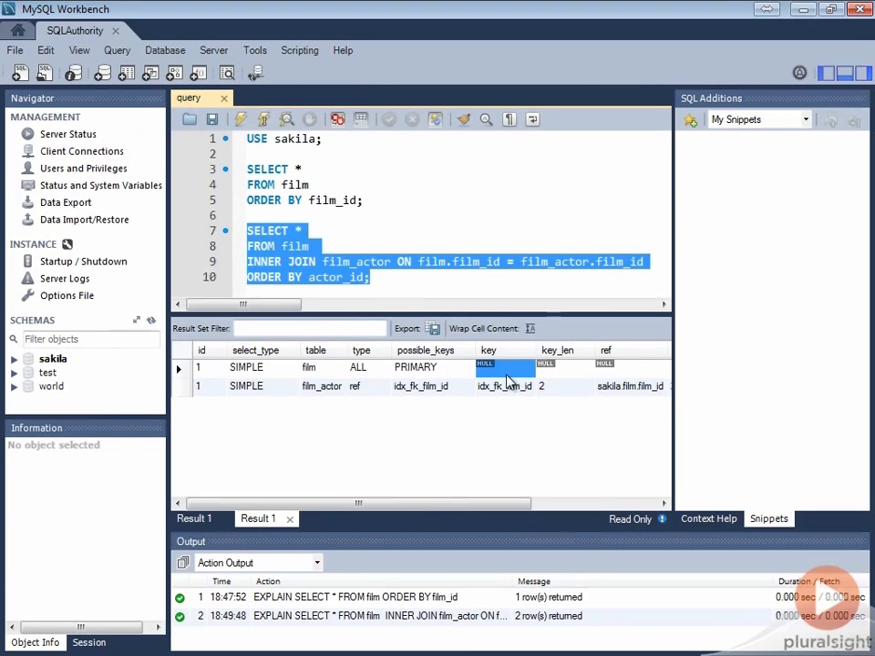
pyautogui.click(333, 390)
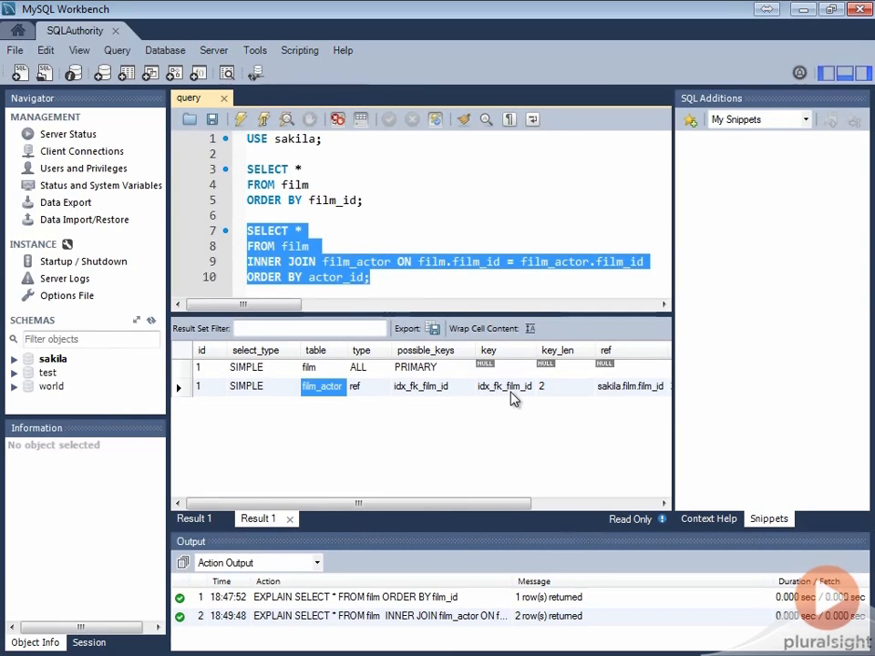
pyautogui.moveTo(514, 504); pyautogui.dragTo(639, 514)
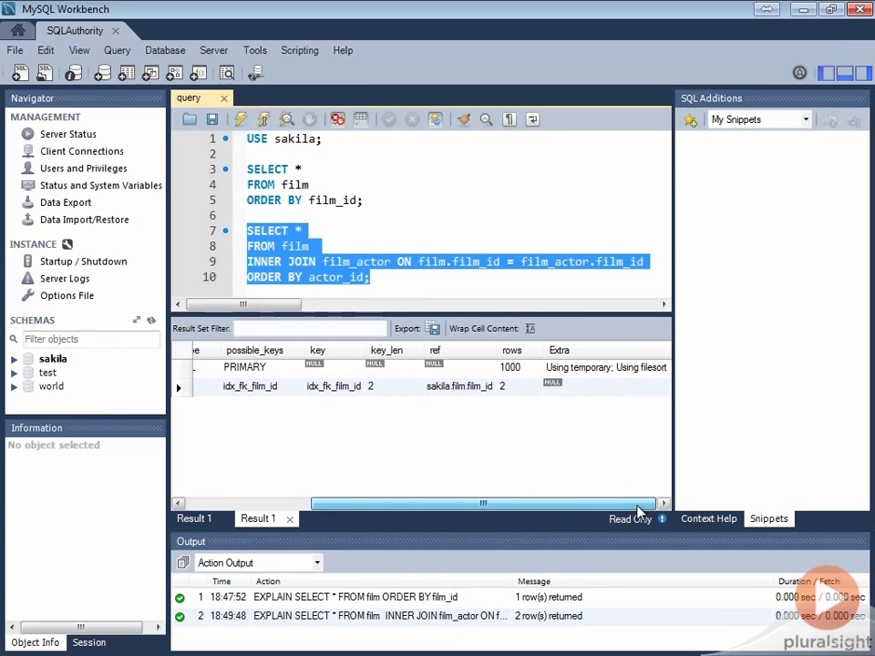
pyautogui.click(522, 372)
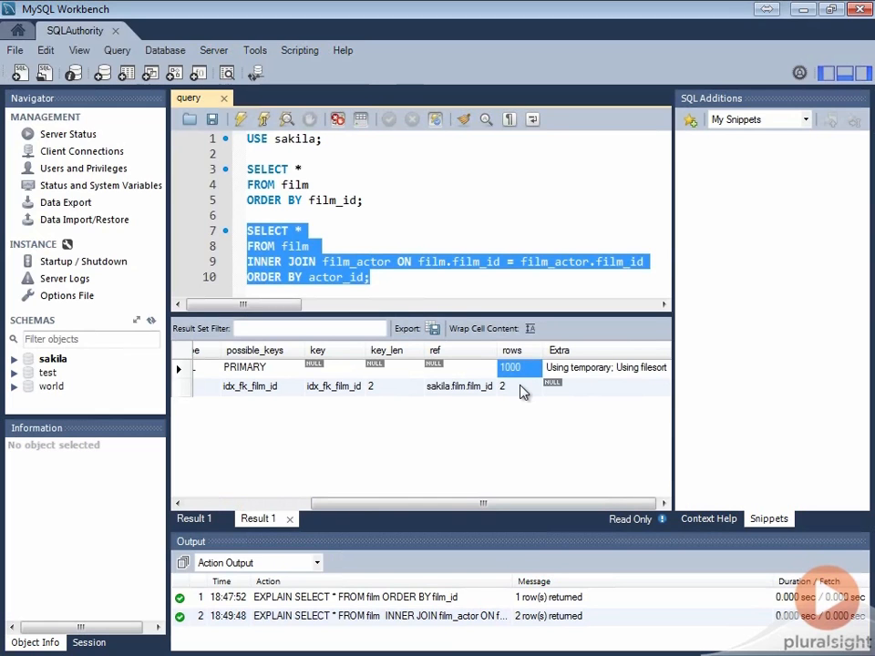
pyautogui.click(594, 372)
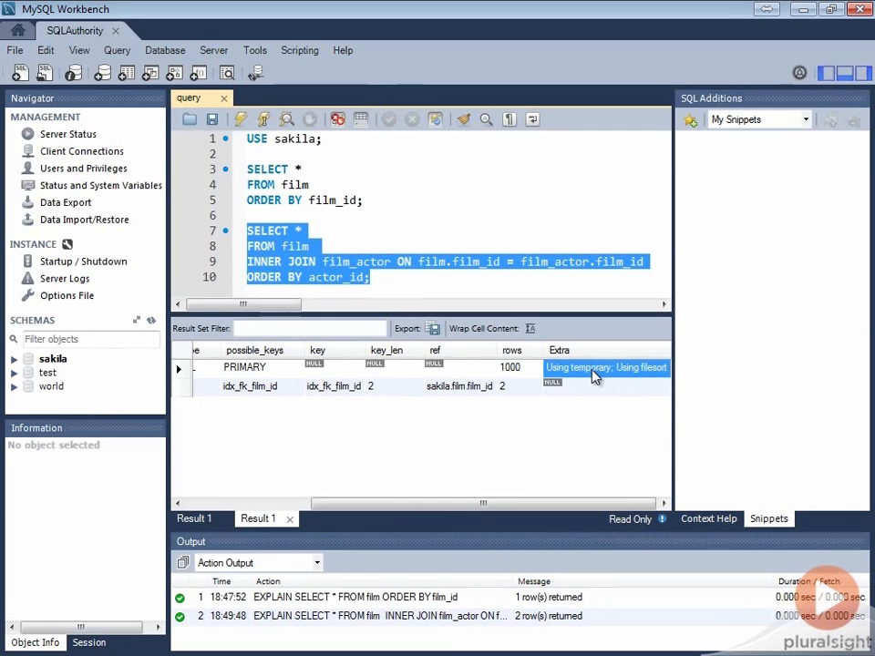
pyautogui.click(864, 75)
# Show the Visual Explain diagram for the film ORDER BY film_id query on lines 3–5
pyautogui.click(520, 175)
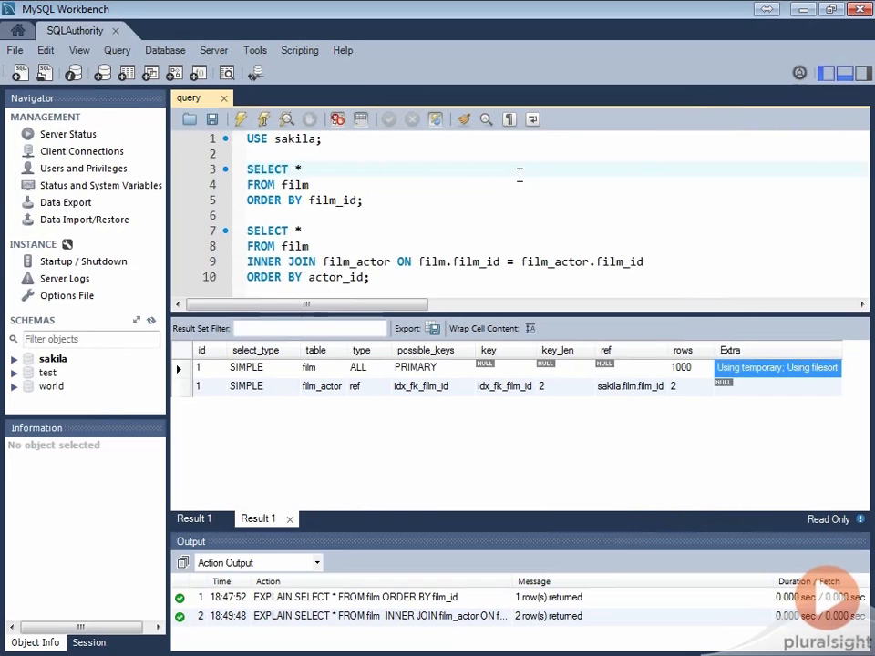
pyautogui.moveTo(373, 200); pyautogui.dragTo(232, 169)
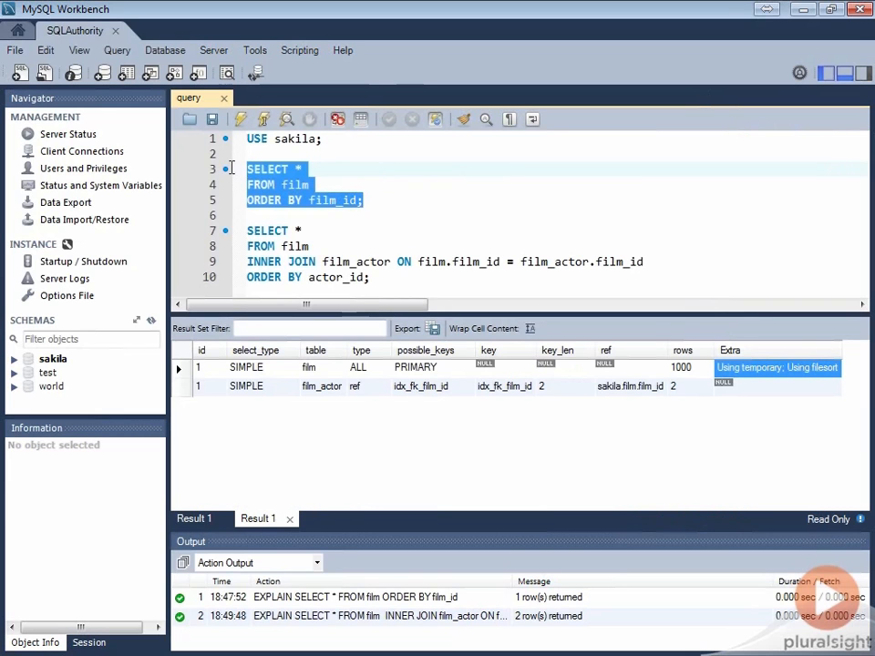
pyautogui.click(117, 55)
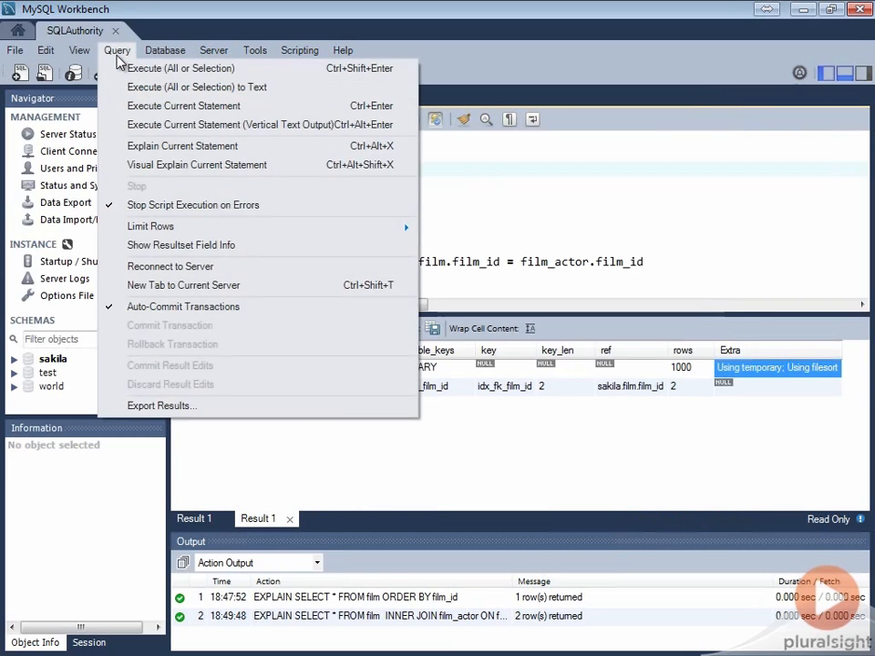
pyautogui.click(127, 168)
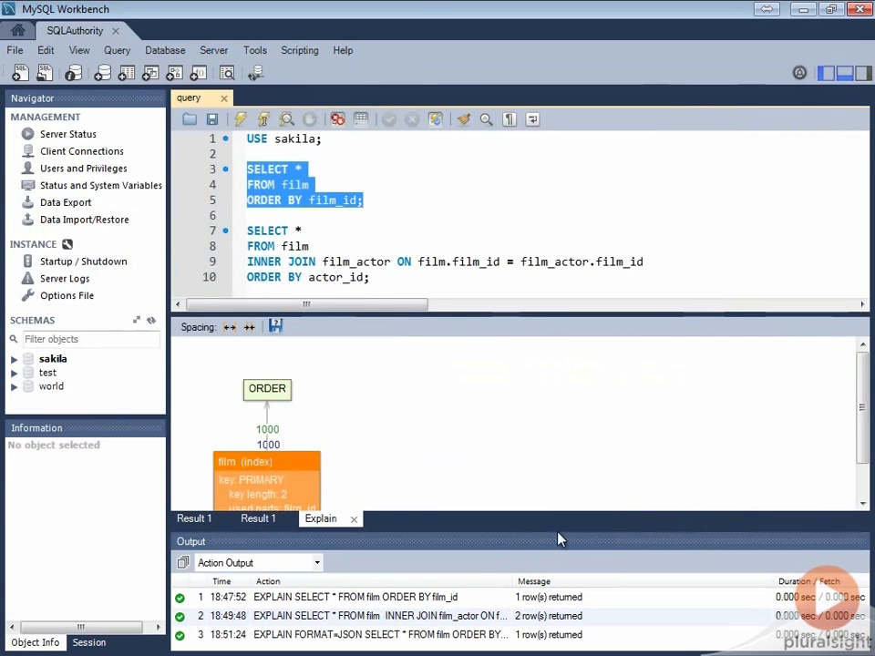
pyautogui.moveTo(860, 433); pyautogui.dragTo(864, 453)
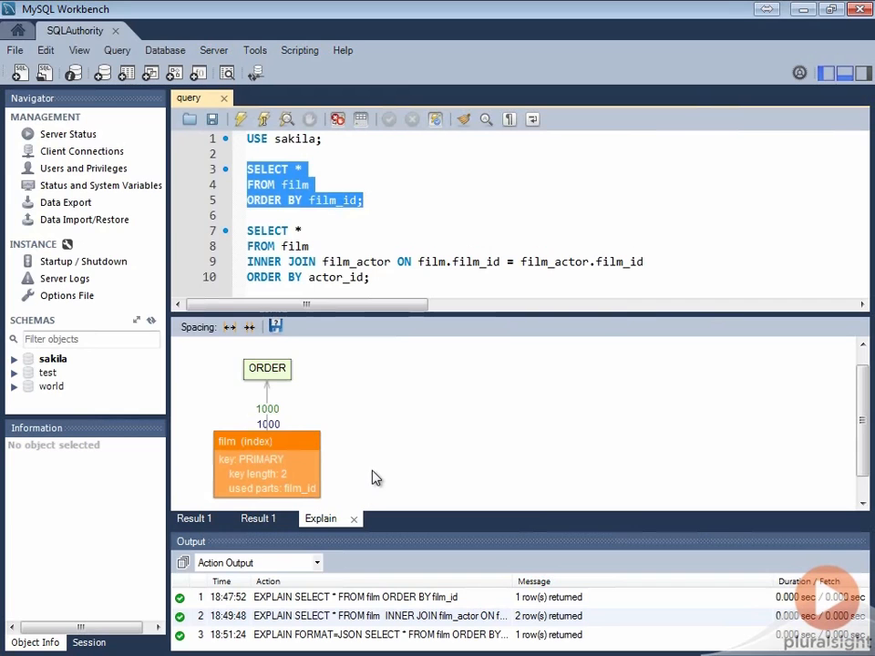
# Save the plan diagram as explain.png in the demo\before folder
pyautogui.click(275, 326)
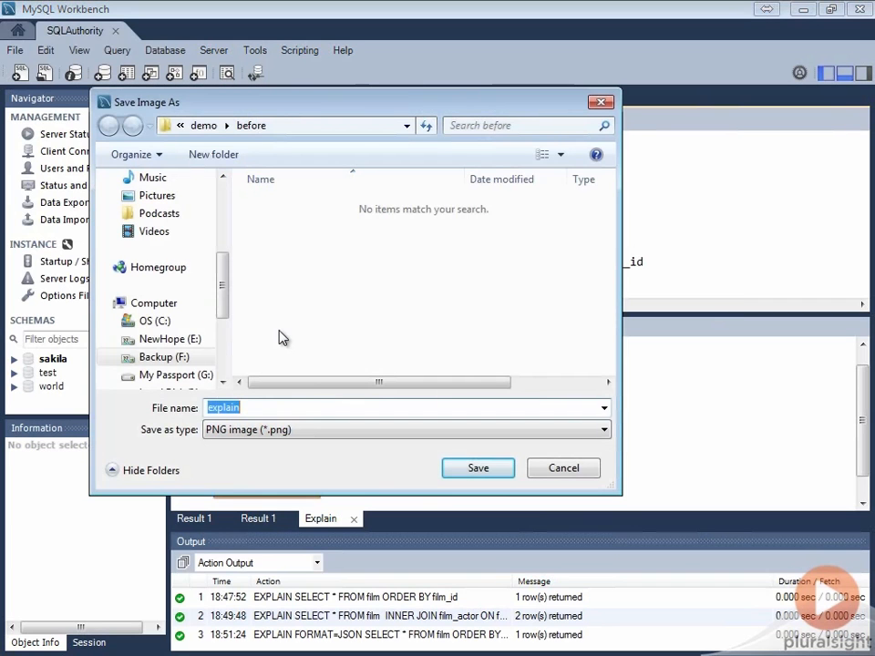
pyautogui.press('Tab')
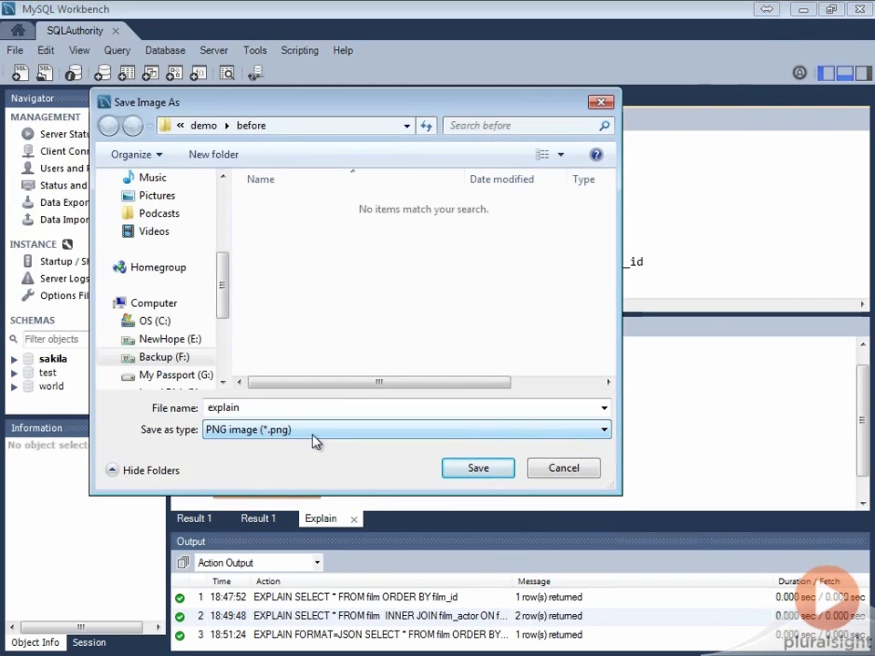
pyautogui.click(462, 475)
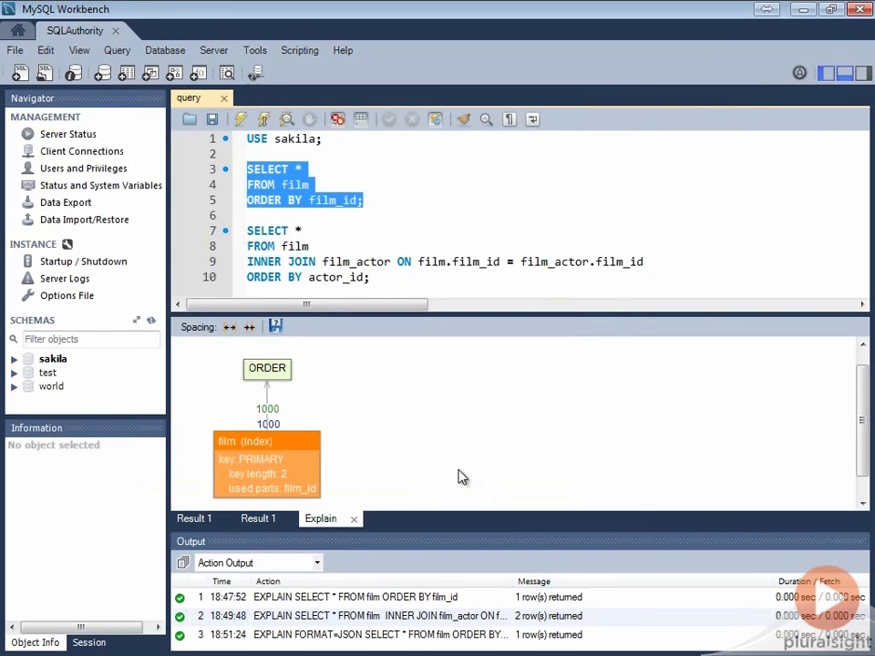
# Show the Visual Explain diagram for the film/film_actor JOIN query and hide the Output panel
pyautogui.moveTo(398, 277); pyautogui.dragTo(240, 233)
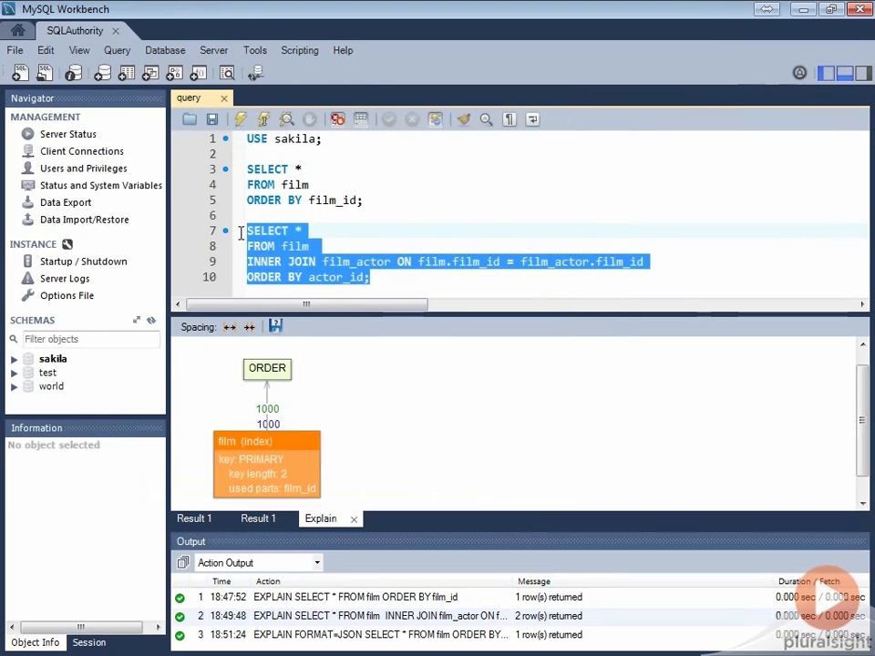
pyautogui.click(116, 57)
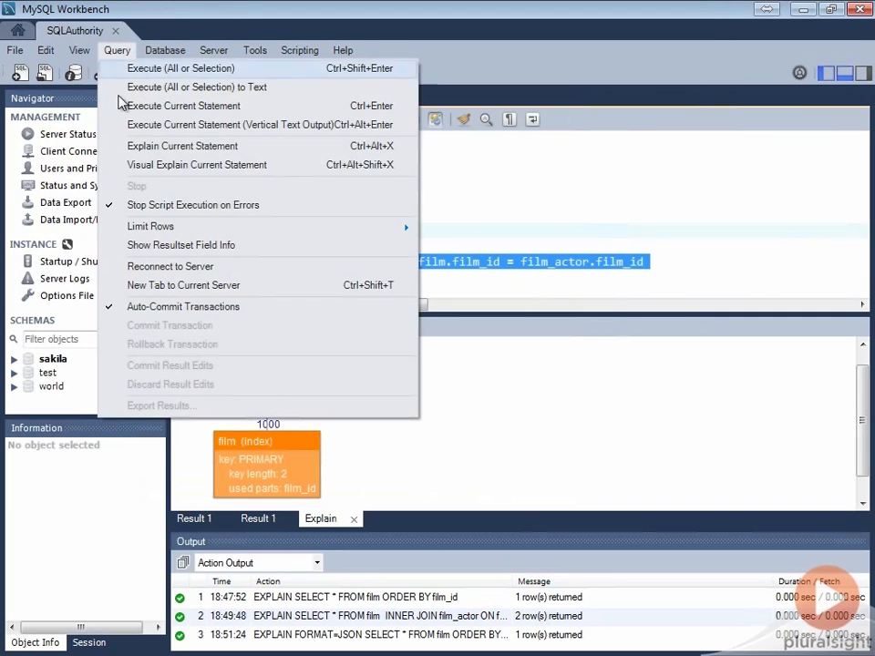
pyautogui.click(127, 168)
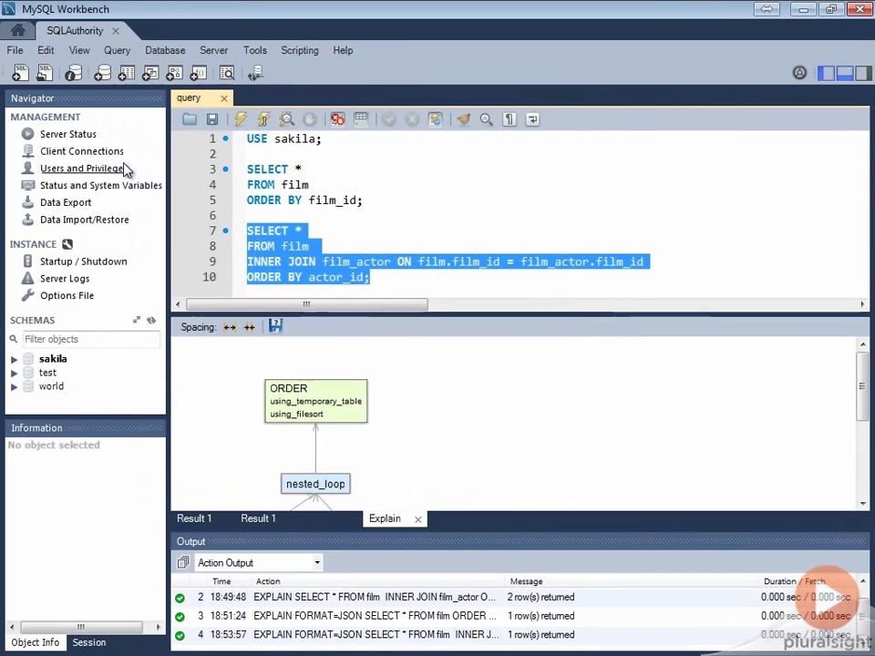
pyautogui.click(845, 74)
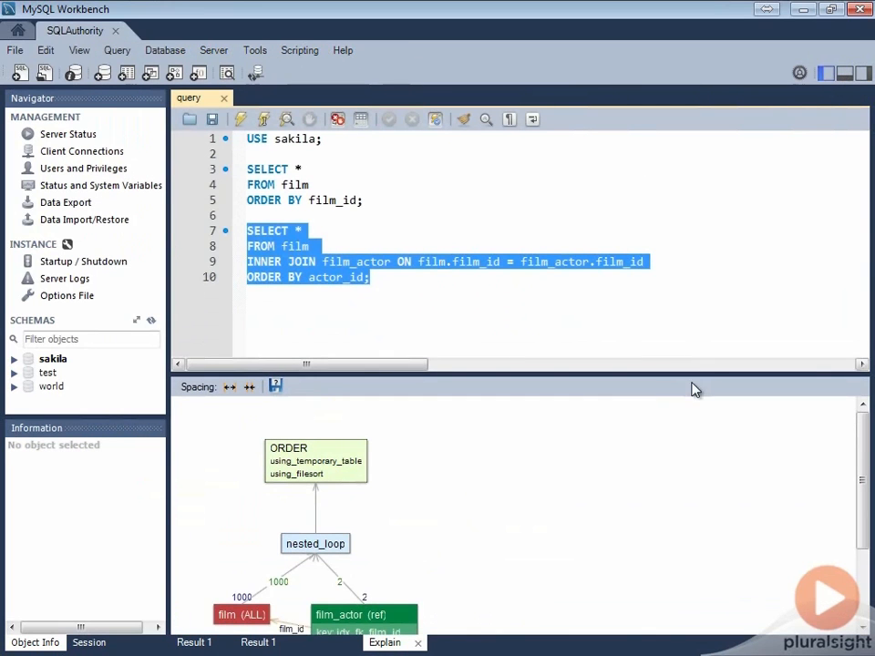
# Enlarge the plan area to show the full film scan joined to film_actor via idx_fk_film_id
pyautogui.moveTo(693, 376); pyautogui.dragTo(712, 301)
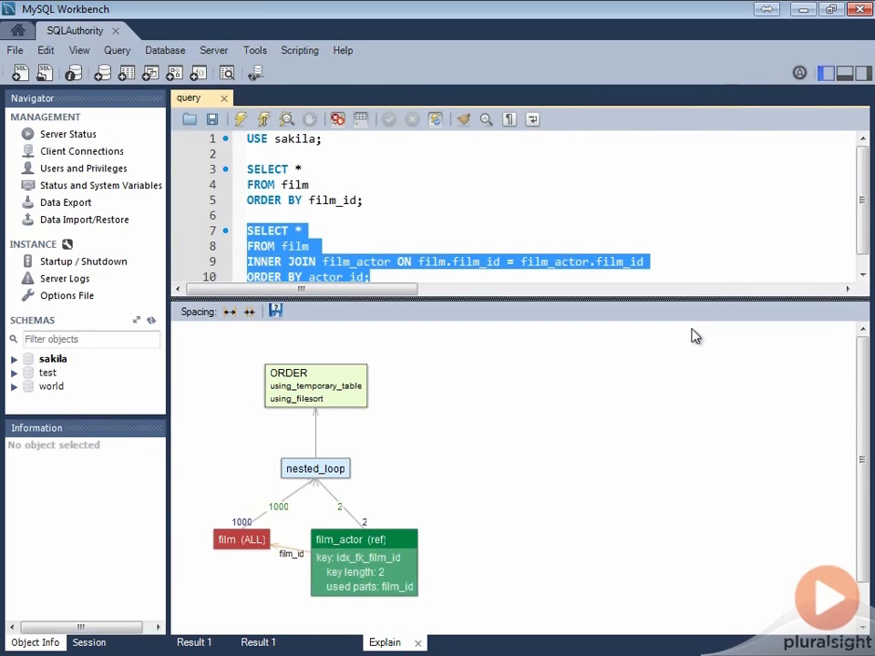
pyautogui.click(862, 274)
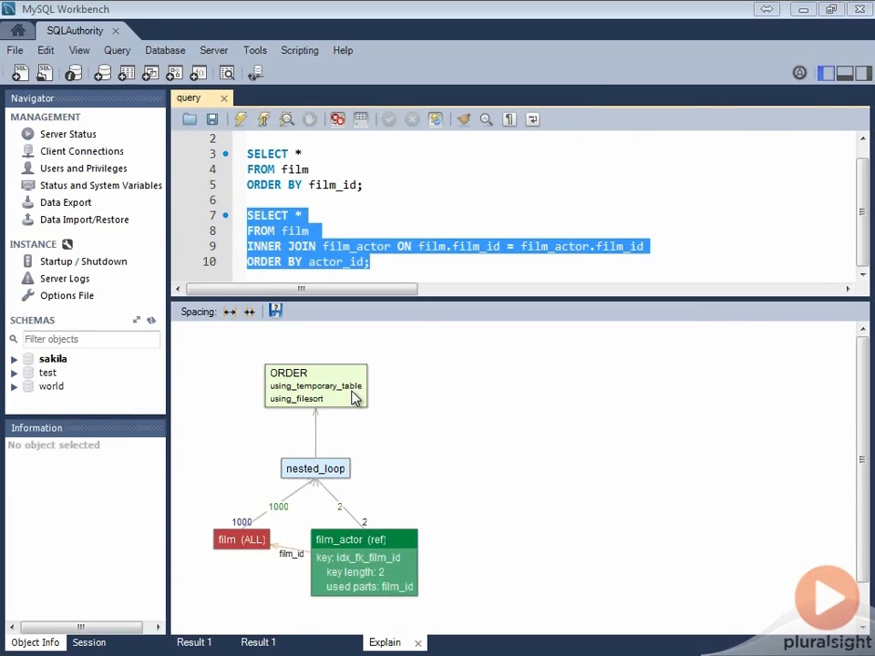
pyautogui.click(117, 51)
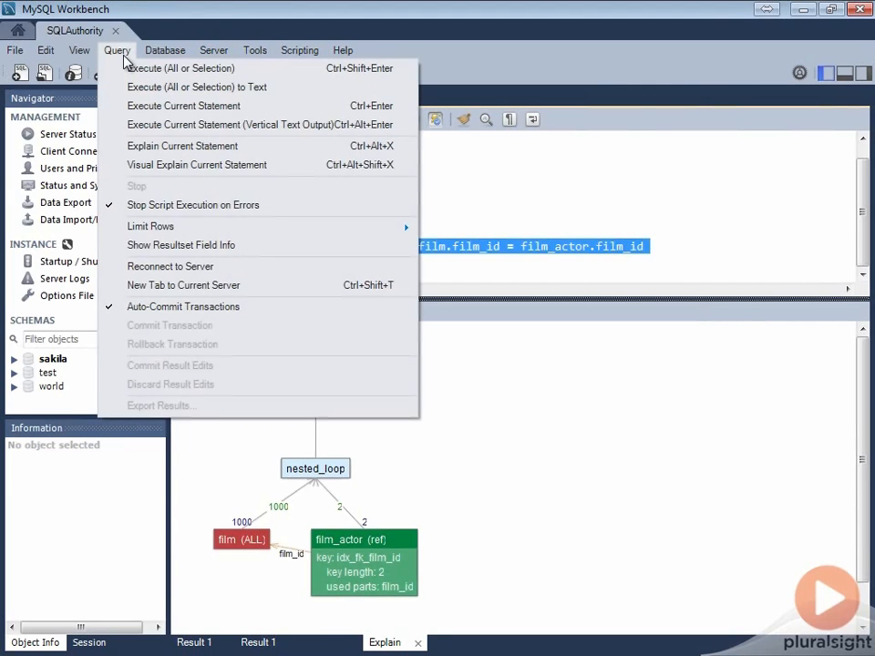